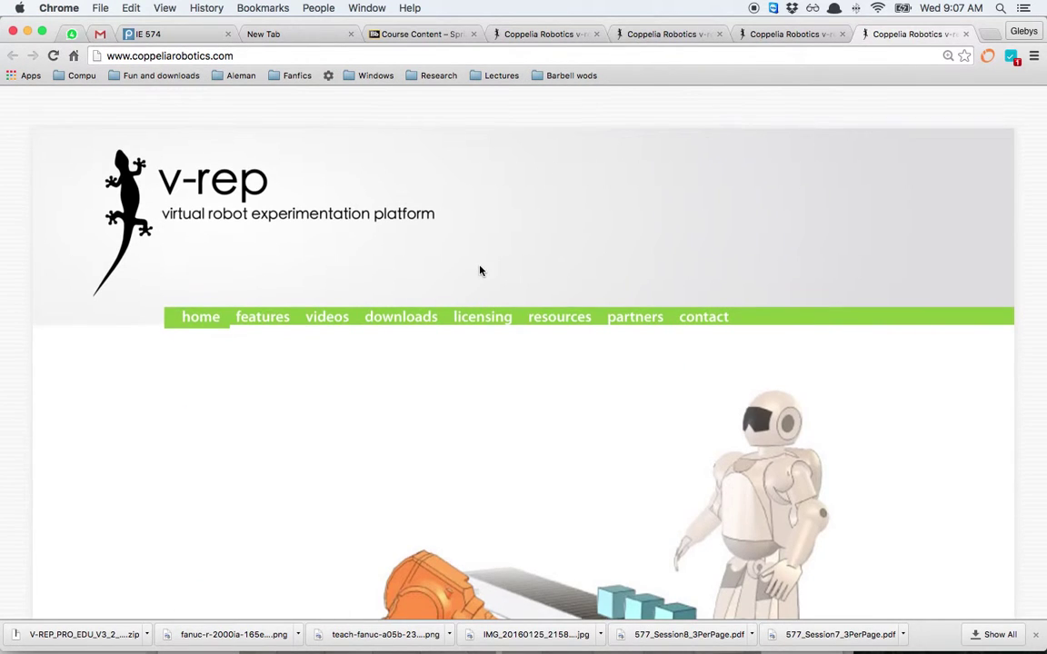
scroll(454, 259, "down", 1)
Step: Download the V-REP PRO EDU V3.2.3 rev4 Mac build and cancel the duplicate Save As
left_click(402, 261)
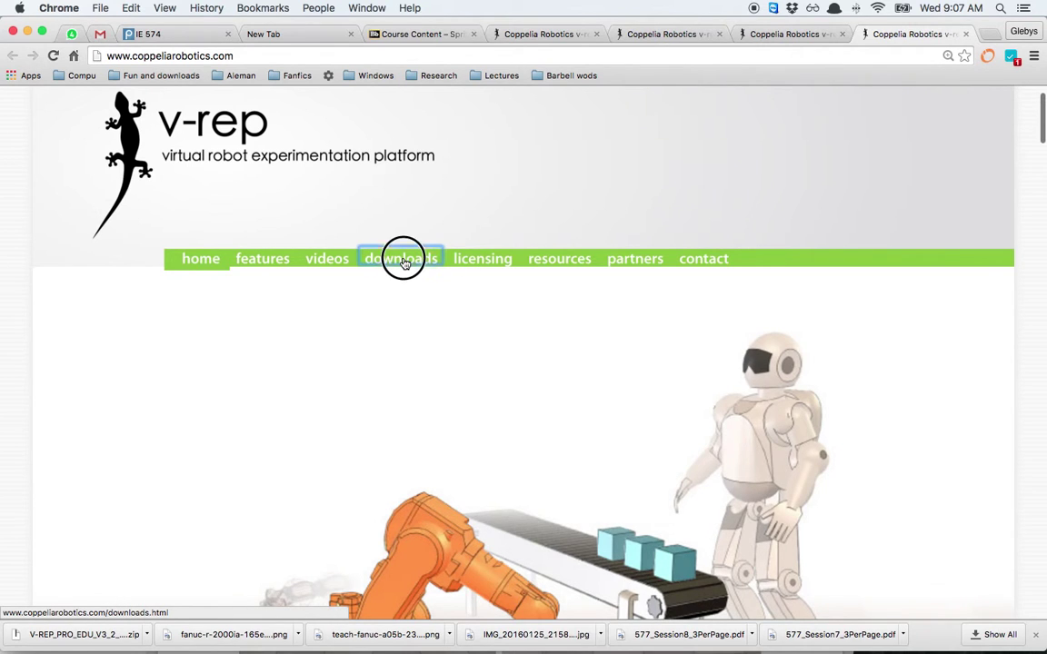
scroll(409, 263, "down", 5)
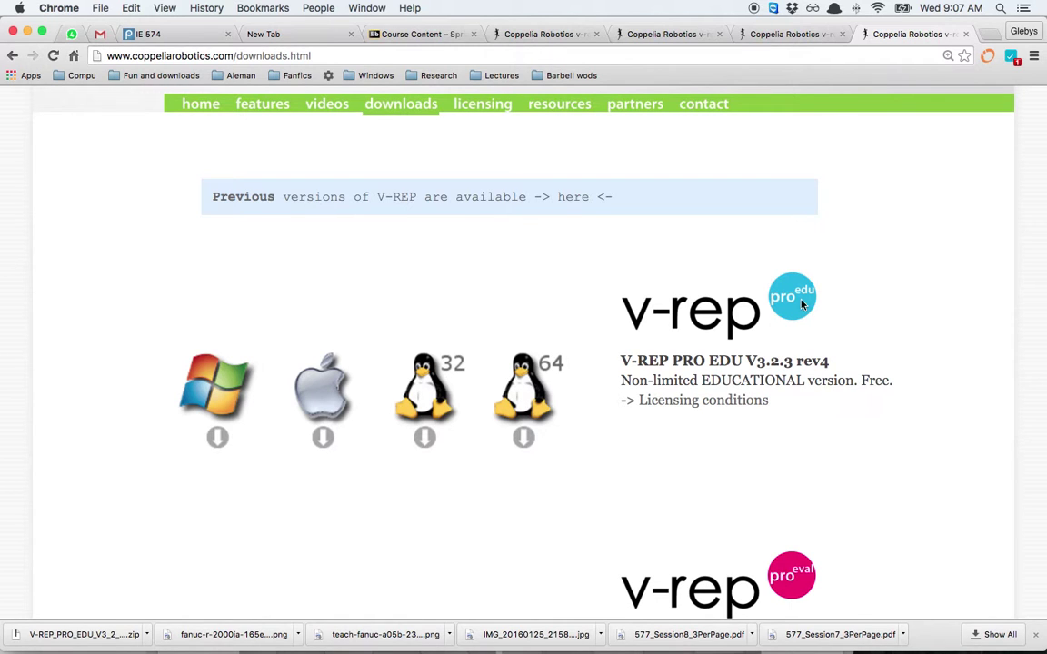
scroll(883, 345, "down", 3)
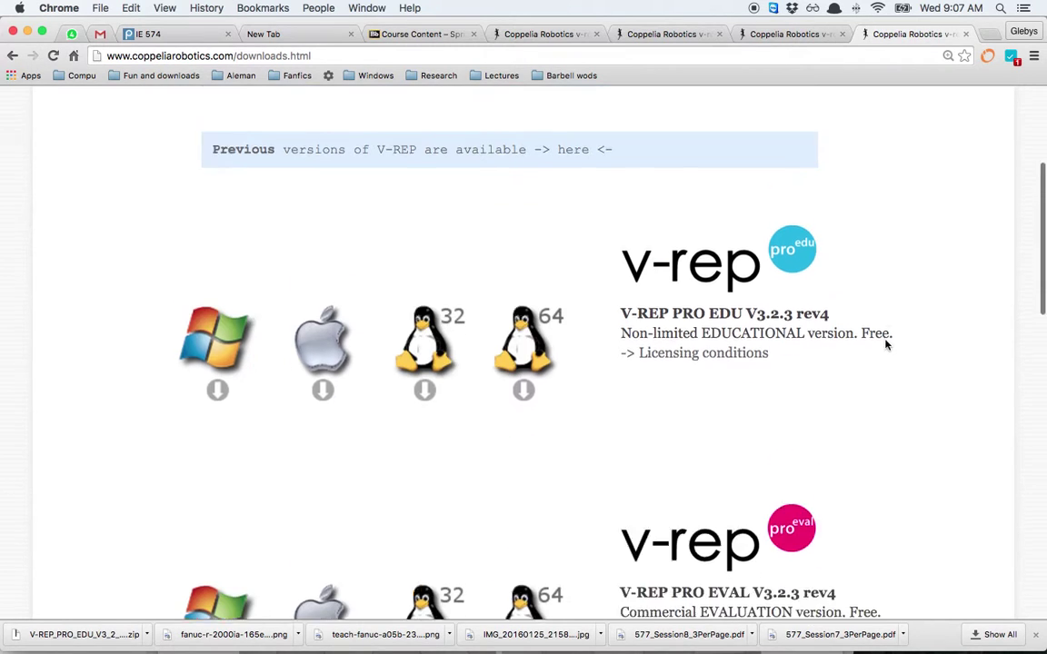
scroll(746, 385, "down", 4)
scroll(422, 295, "up", 4)
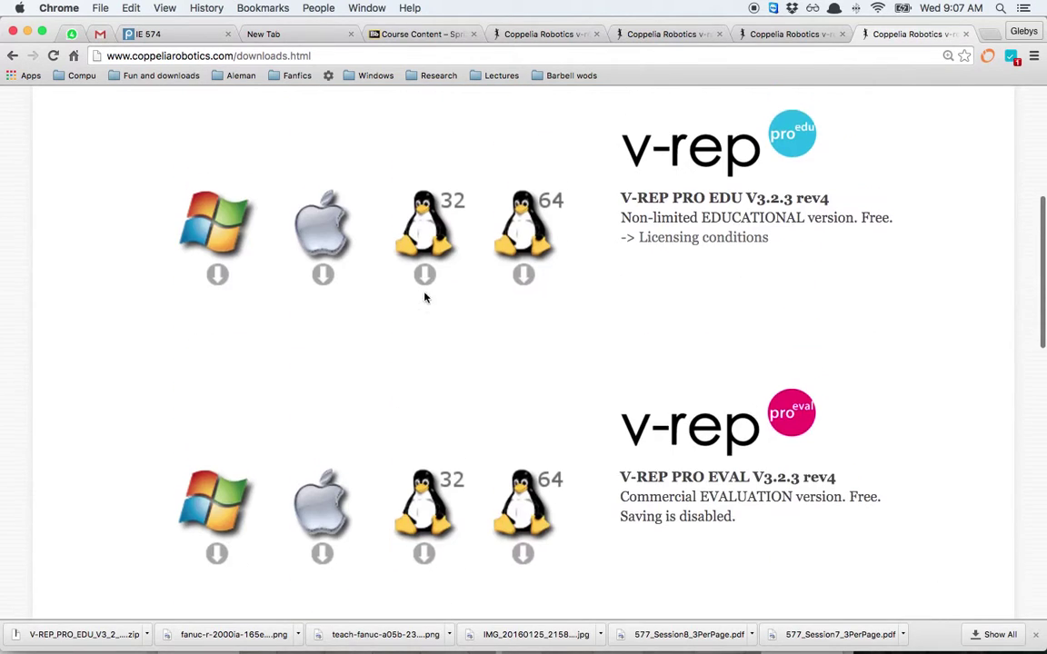
scroll(361, 261, "up", 2)
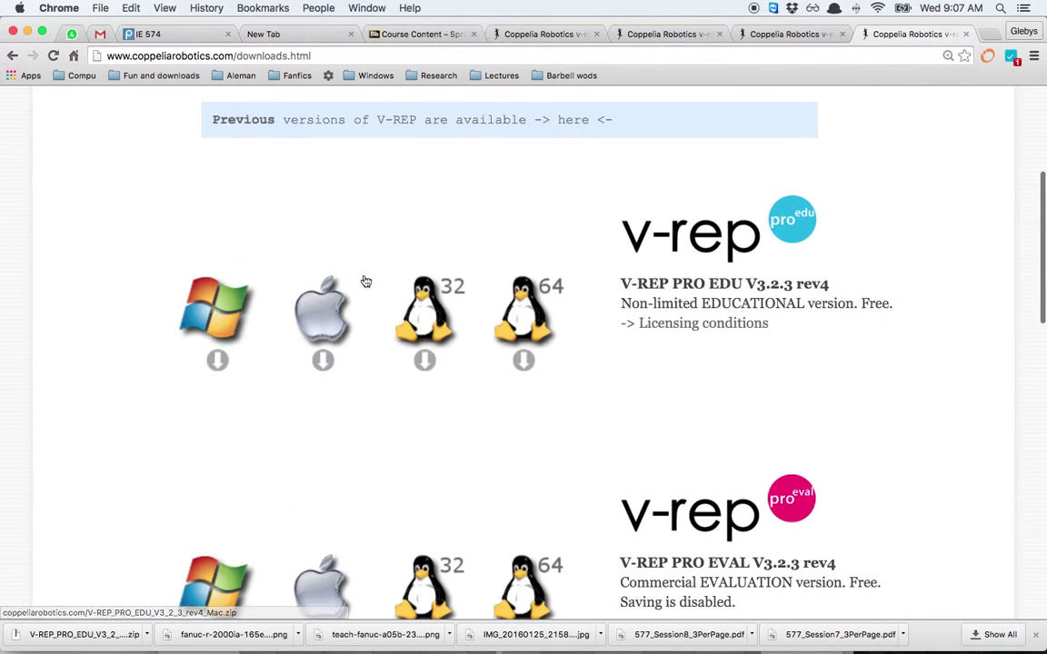
left_click(334, 316)
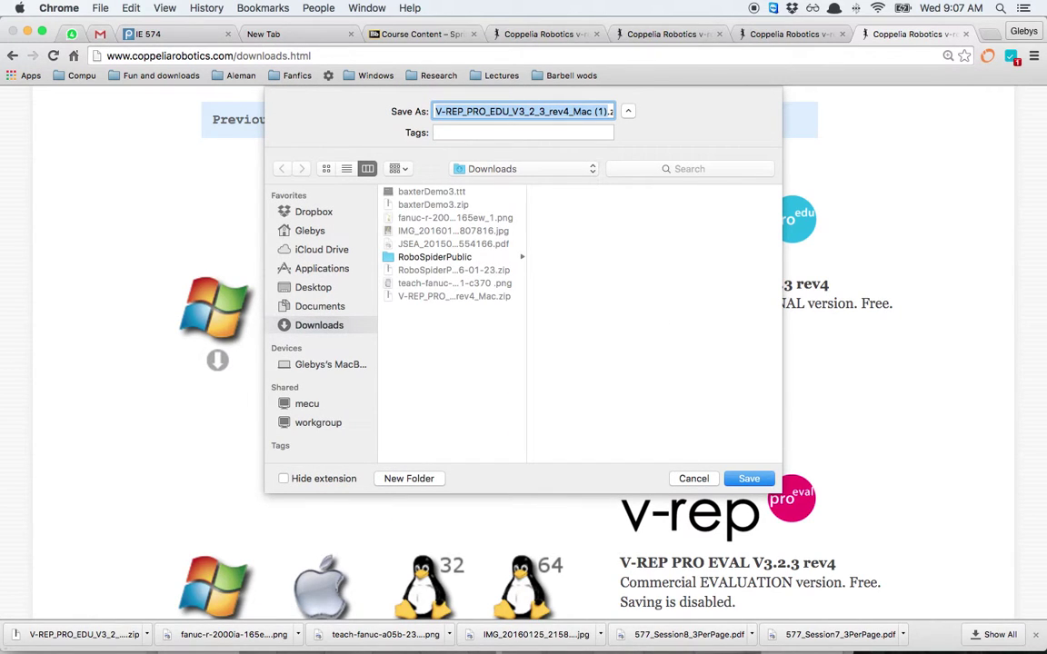
left_click(694, 479)
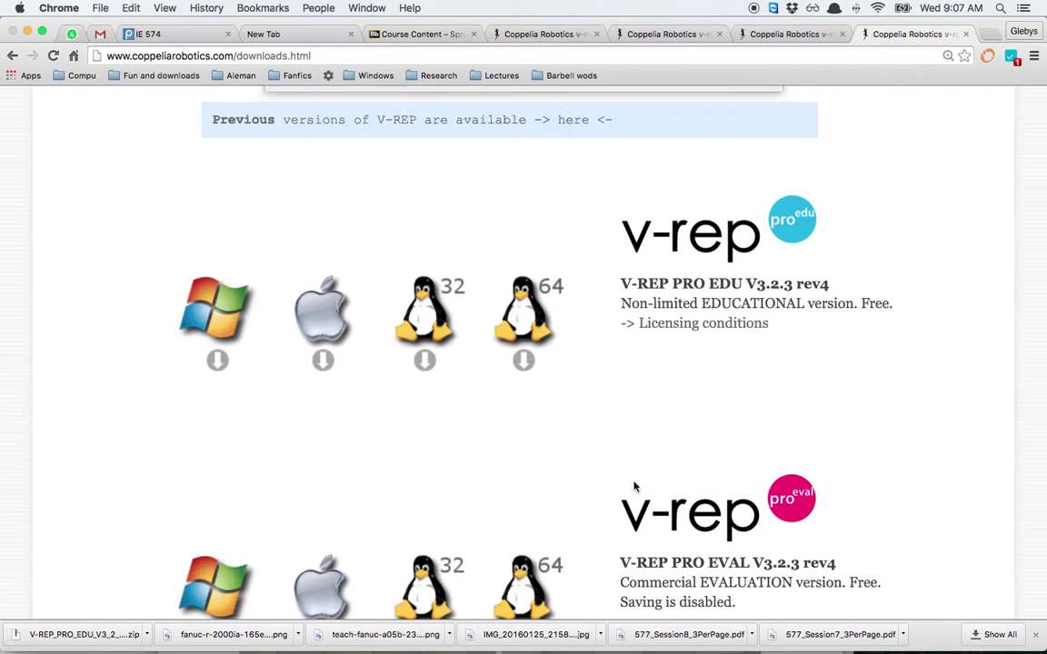
Step: Unzip the V-REP PRO EDU Mac archive and launch the vrep app, allowing it to open
left_click(84, 636)
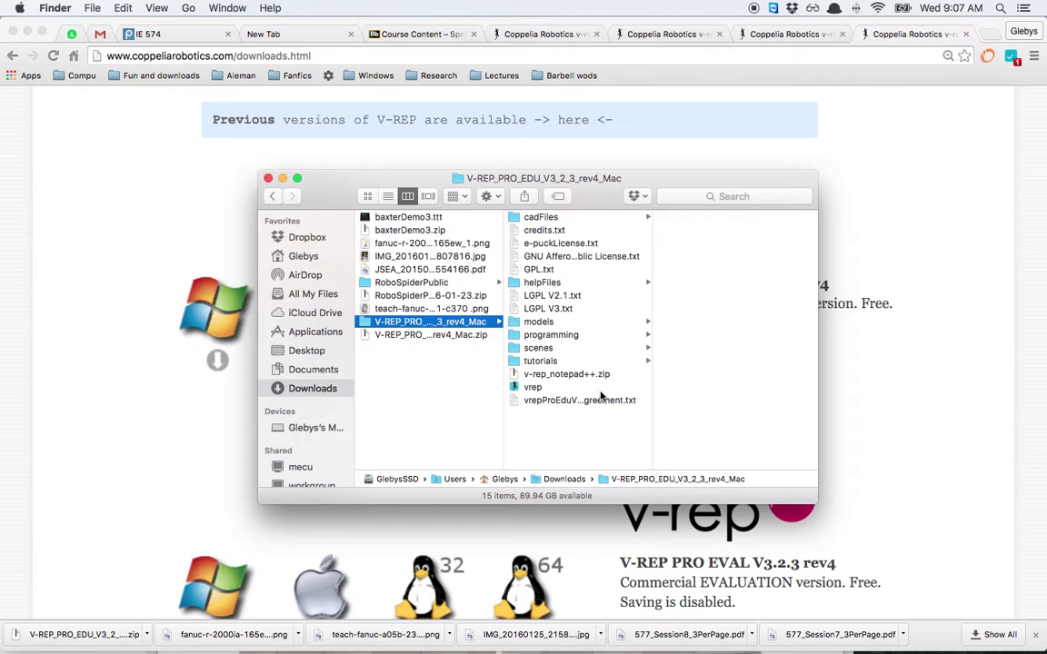
left_click(535, 388)
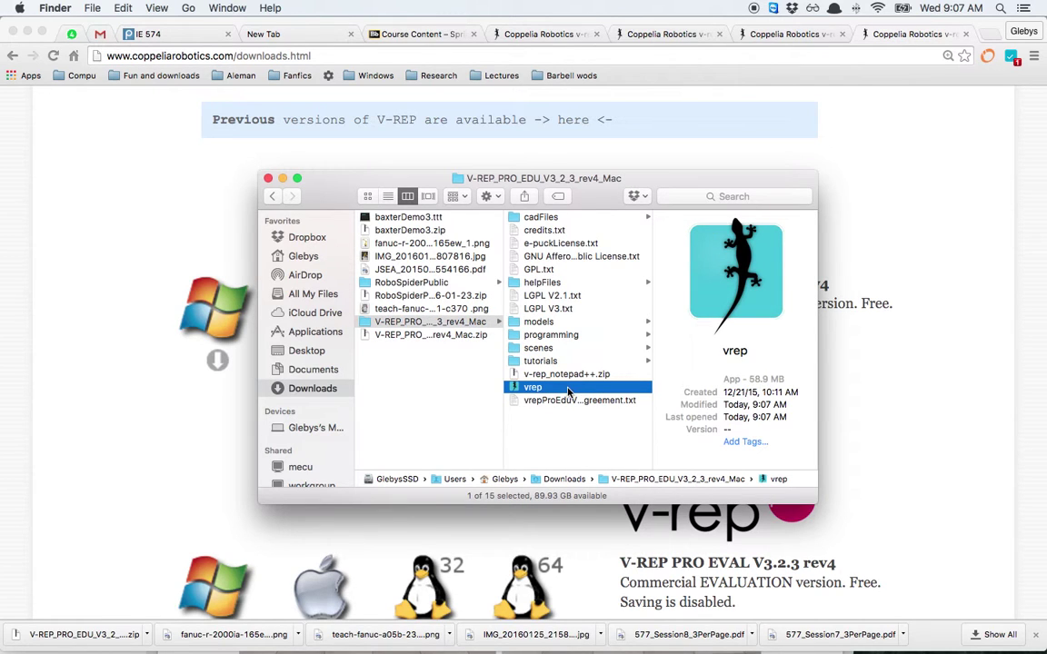
double_click(568, 389)
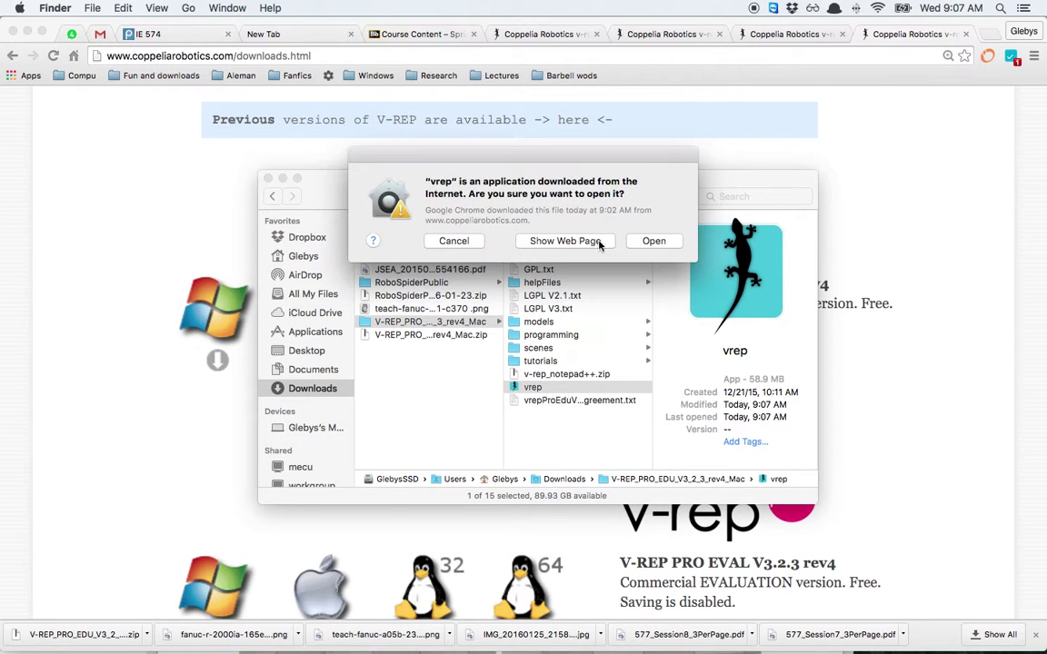
left_click(654, 241)
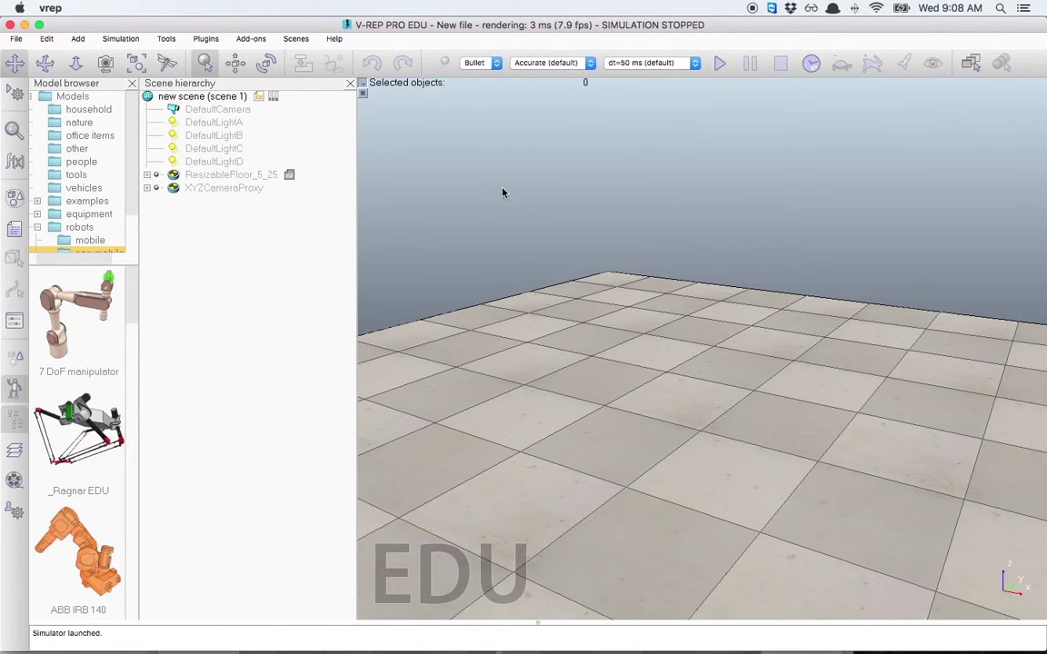
Step: Choose File > Open scene... in V-REP
left_click(15, 38)
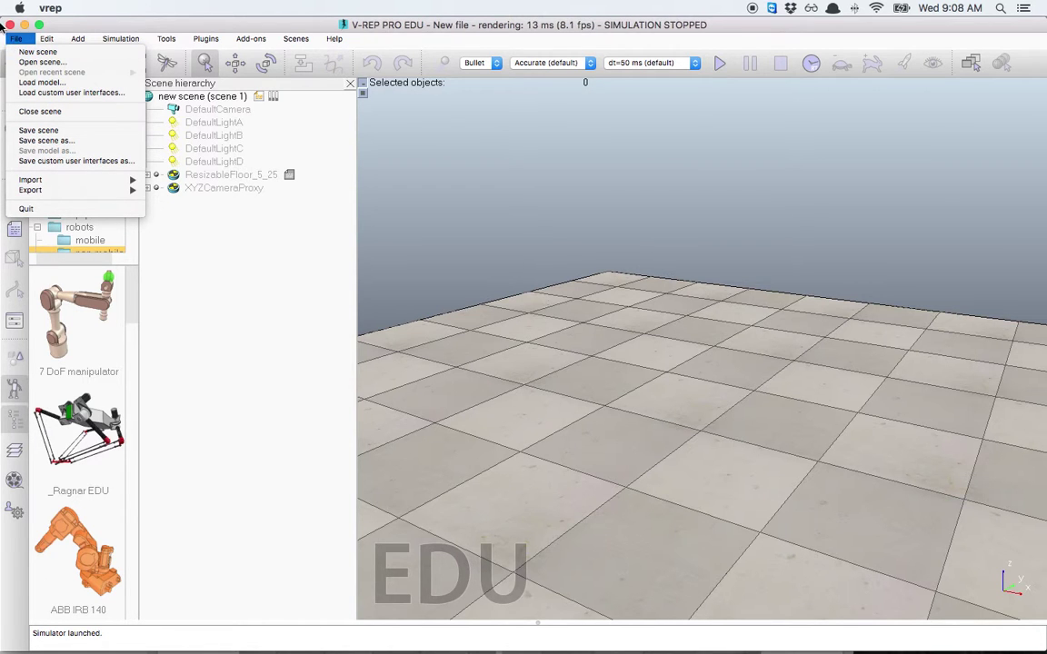
left_click(55, 62)
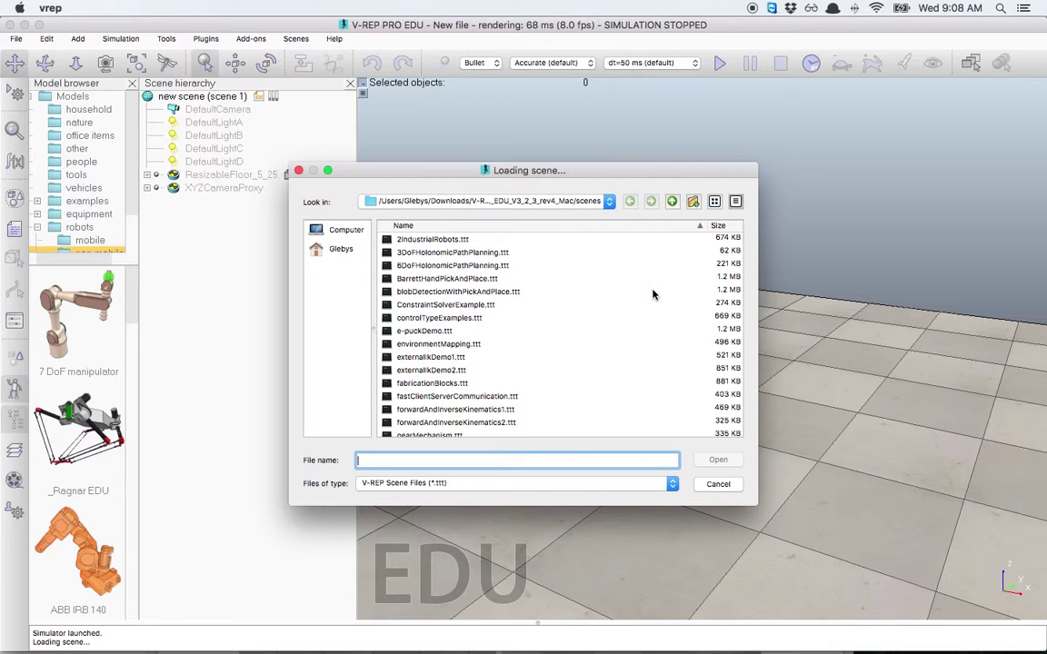
Step: In the Loading scene dialog, browse from the home folder into Downloads
scroll(602, 313, "down", 10)
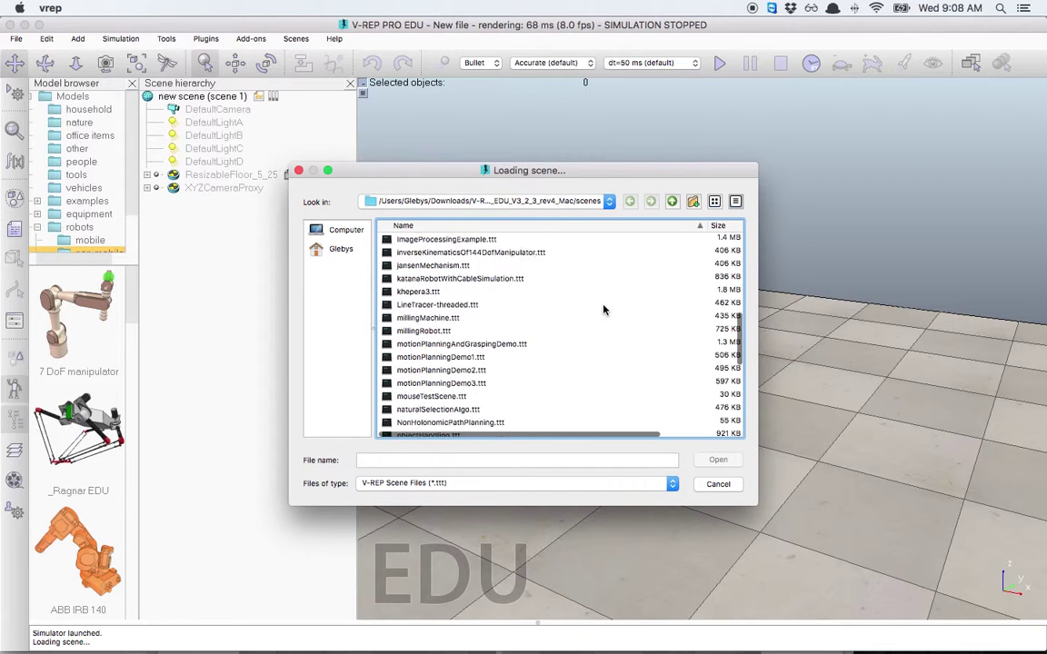
scroll(602, 307, "down", 3)
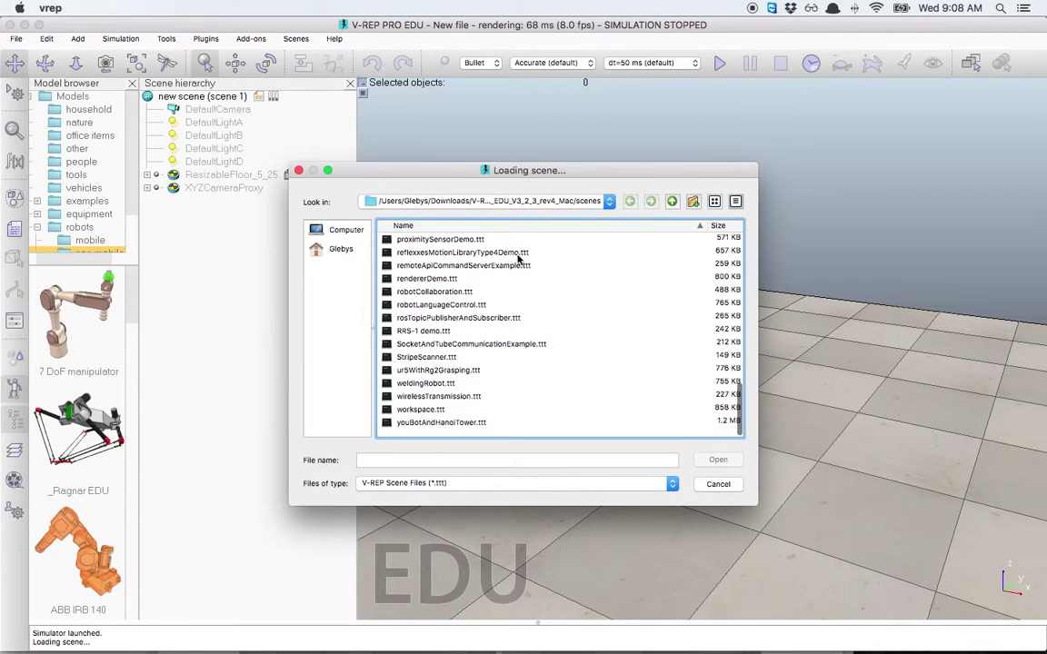
scroll(519, 261, "up", 3)
scroll(519, 261, "up", 10)
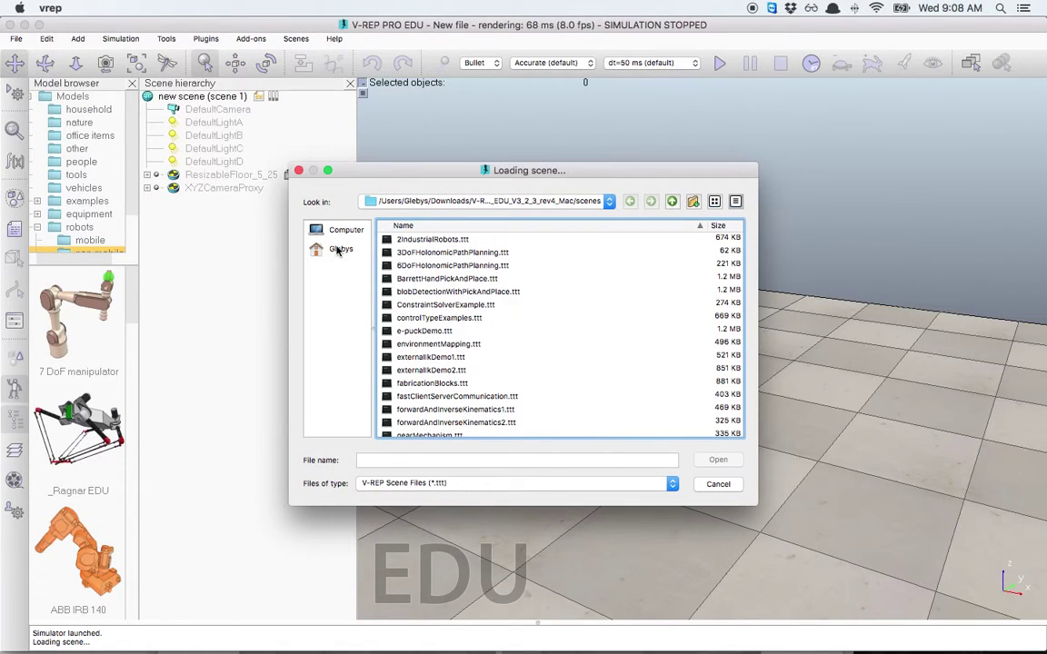
left_click(339, 251)
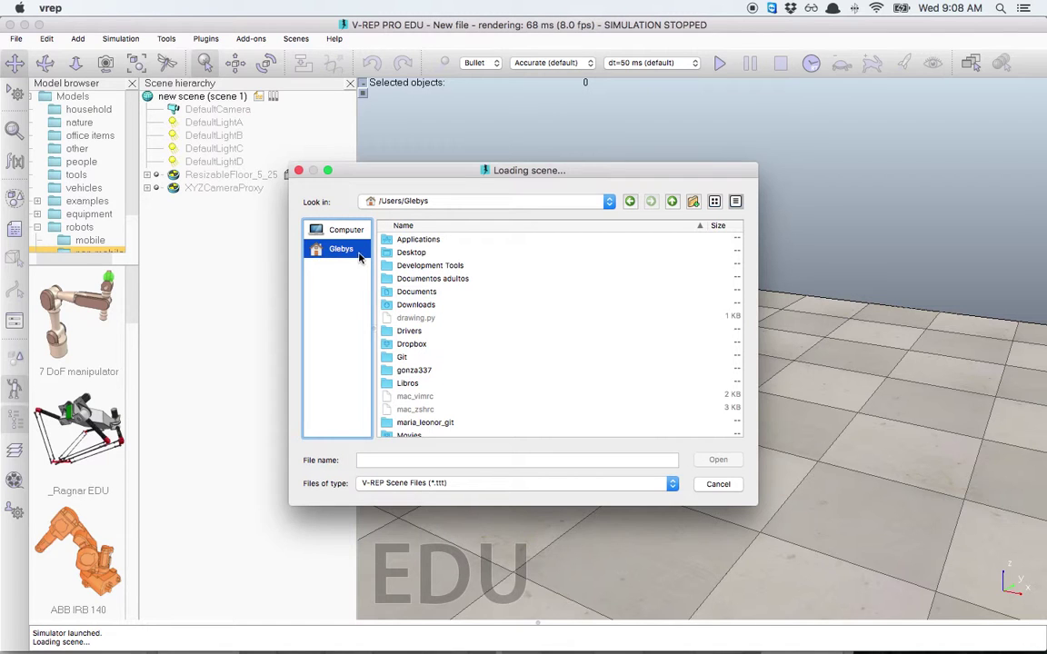
scroll(530, 311, "down", 3)
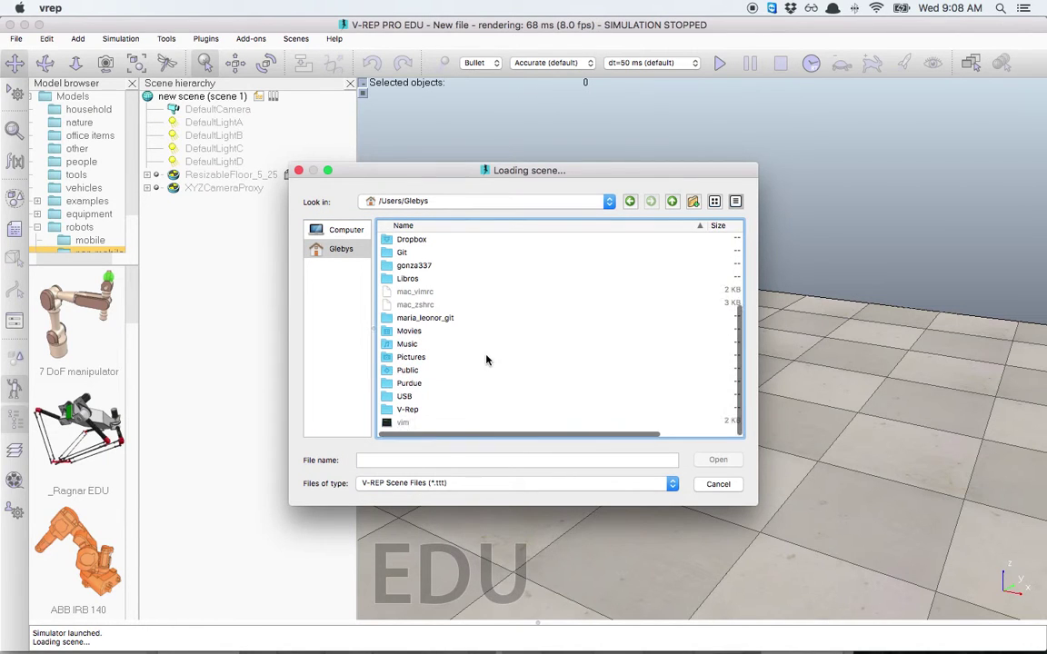
scroll(433, 277, "up", 2)
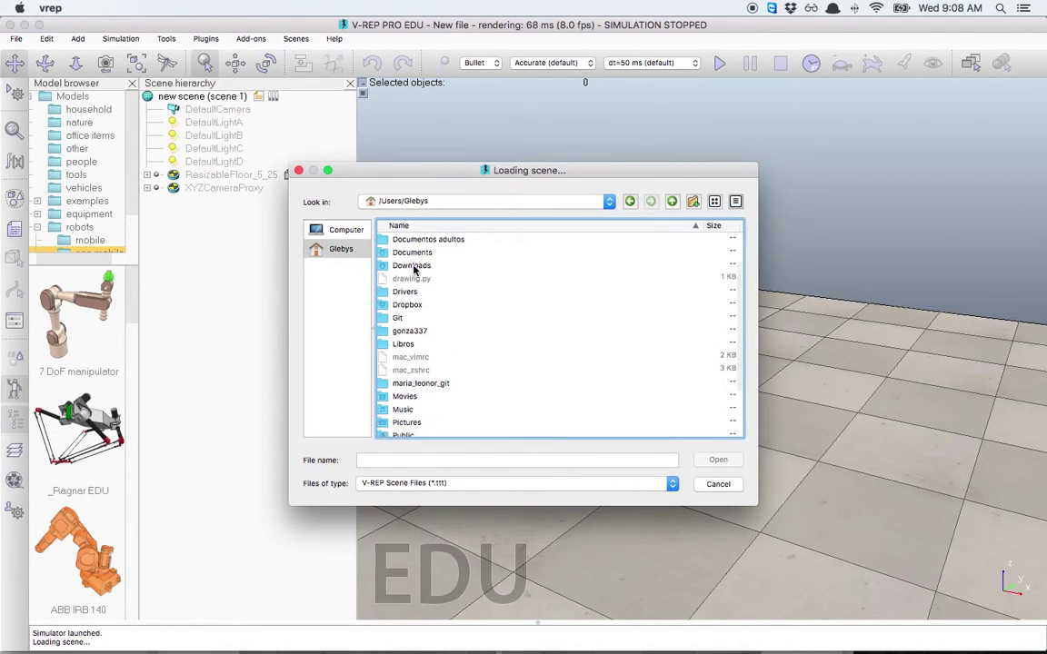
left_click(414, 266)
double_click(414, 266)
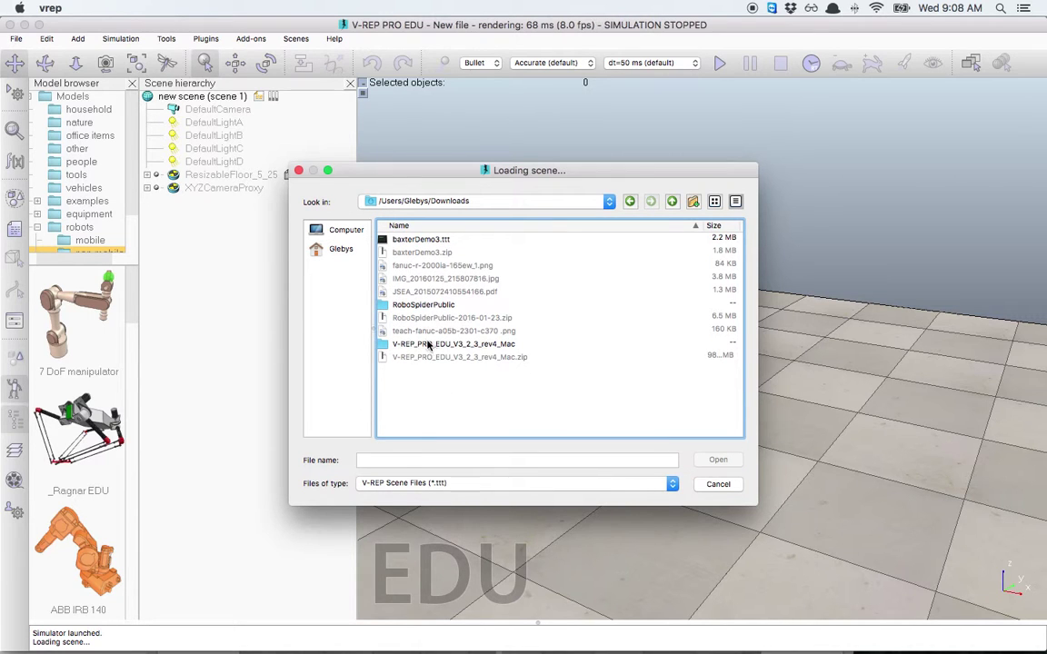
Step: Open the V-REP_PRO_EDU_V3_2_3_rev4_Mac scenes folder and select motionPlanningDemo1.ttt
left_click(396, 345)
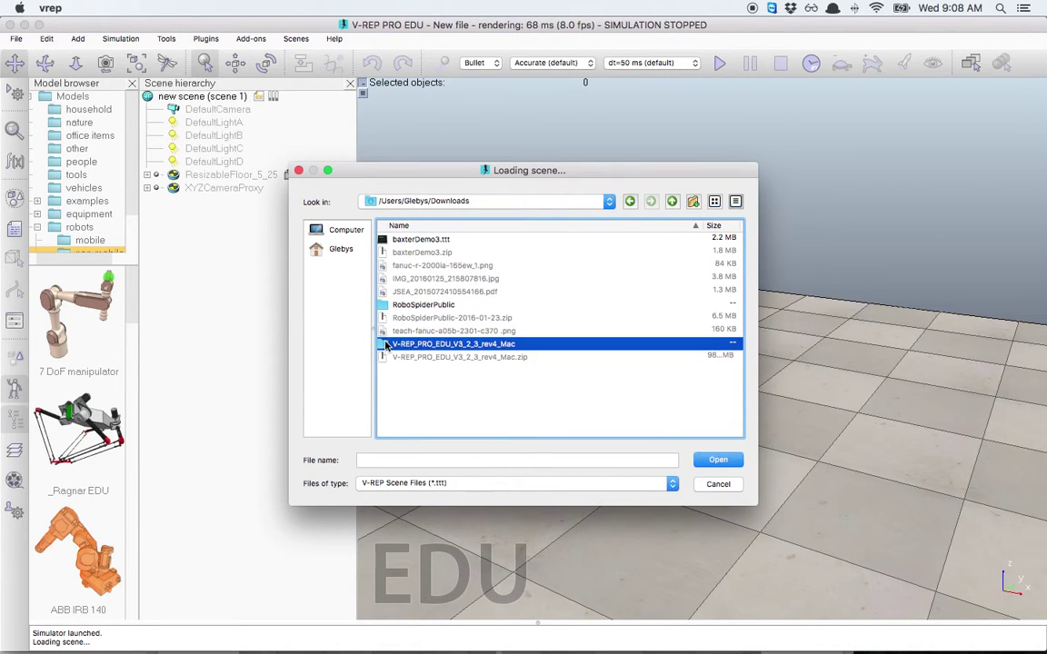
double_click(392, 345)
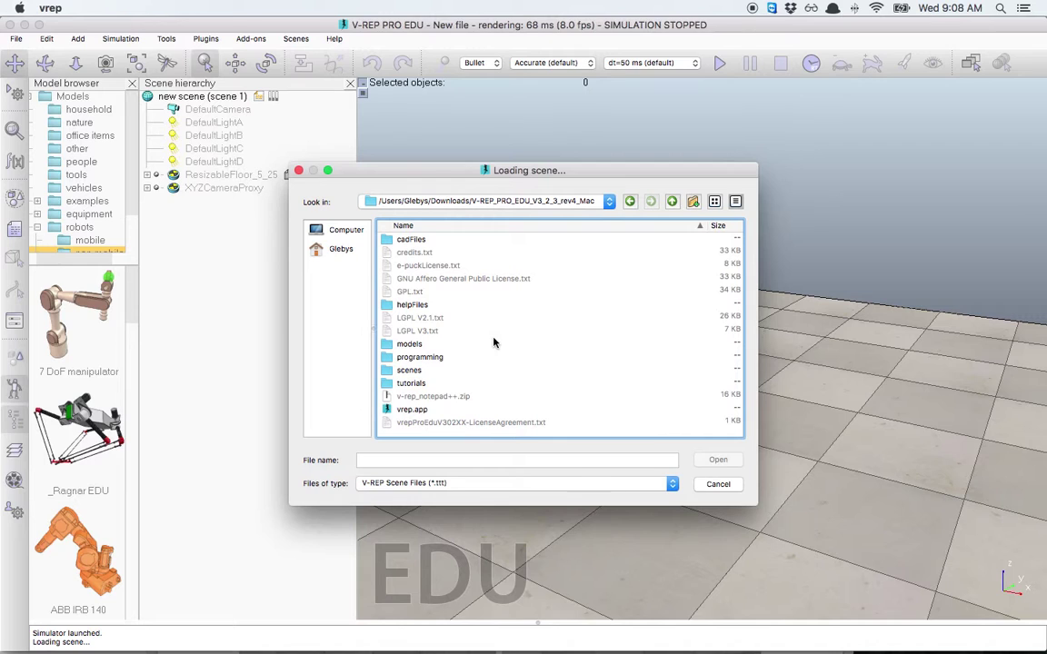
left_click(416, 383)
double_click(388, 384)
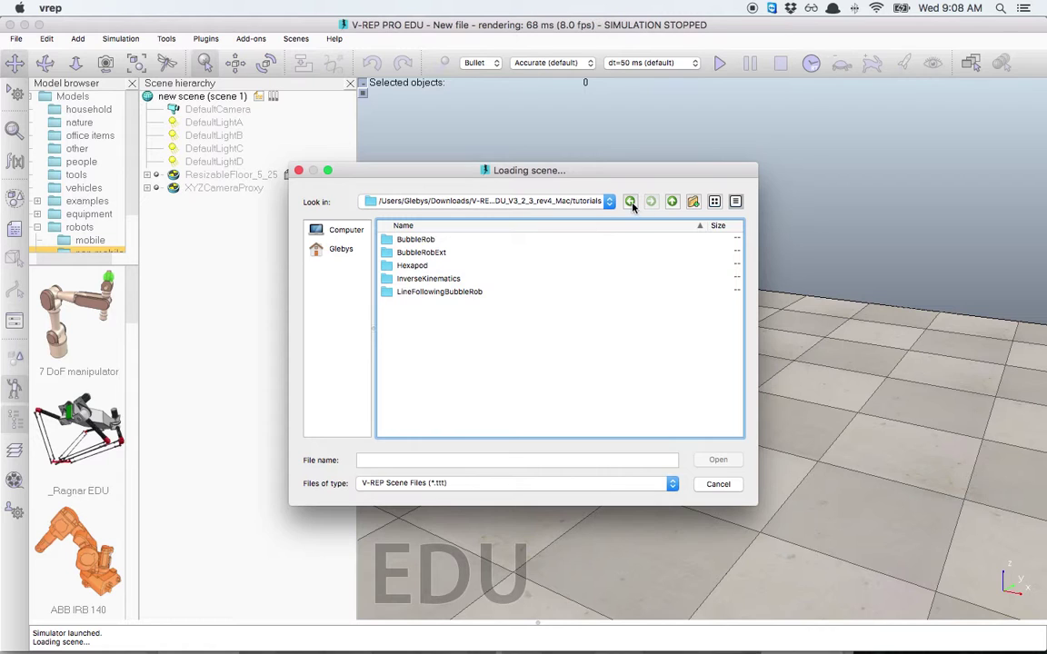
left_click(630, 201)
double_click(411, 369)
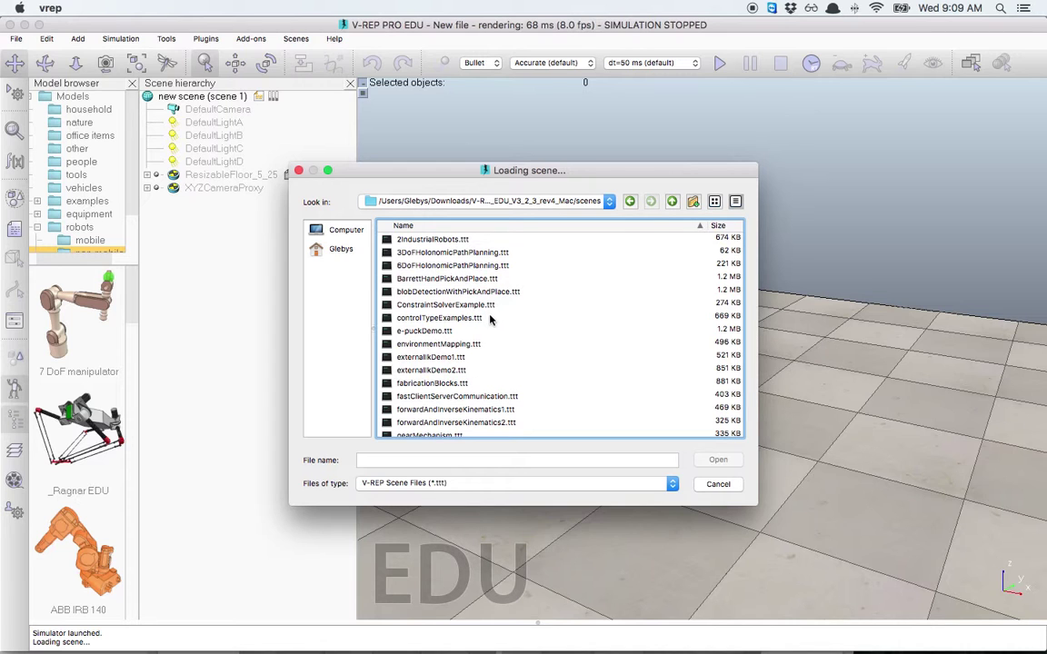
scroll(489, 325, "down", 4)
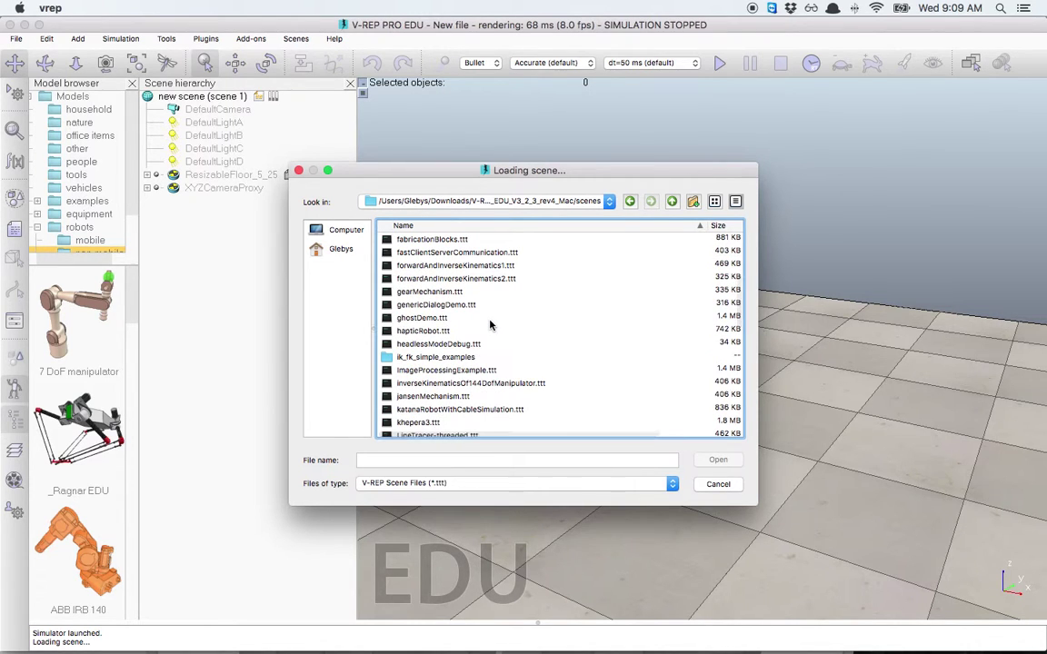
scroll(489, 325, "down", 5)
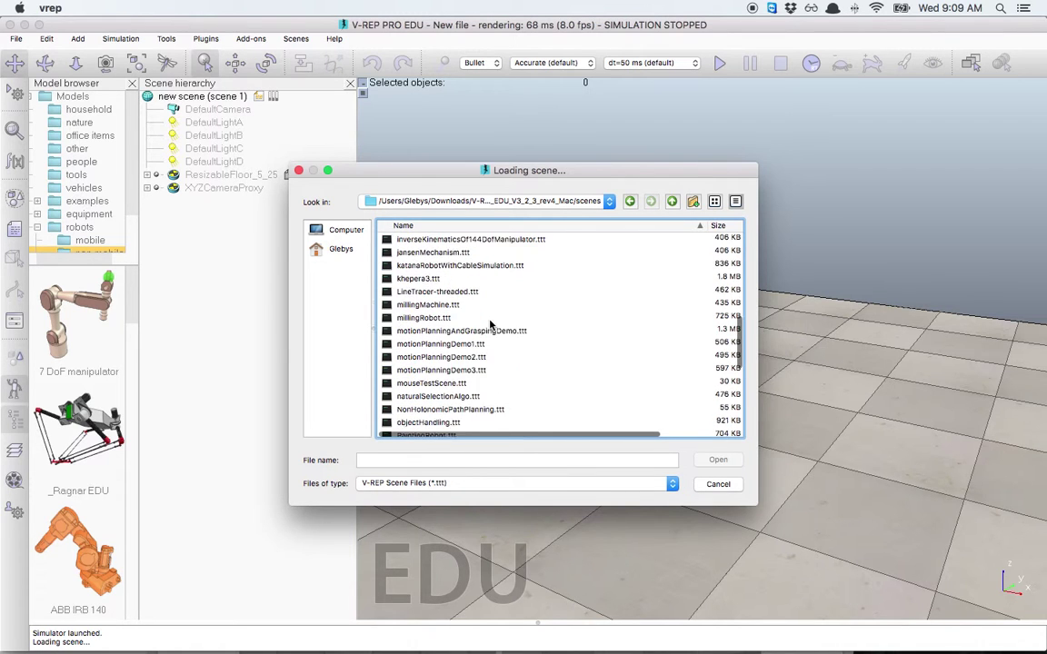
left_click(442, 318)
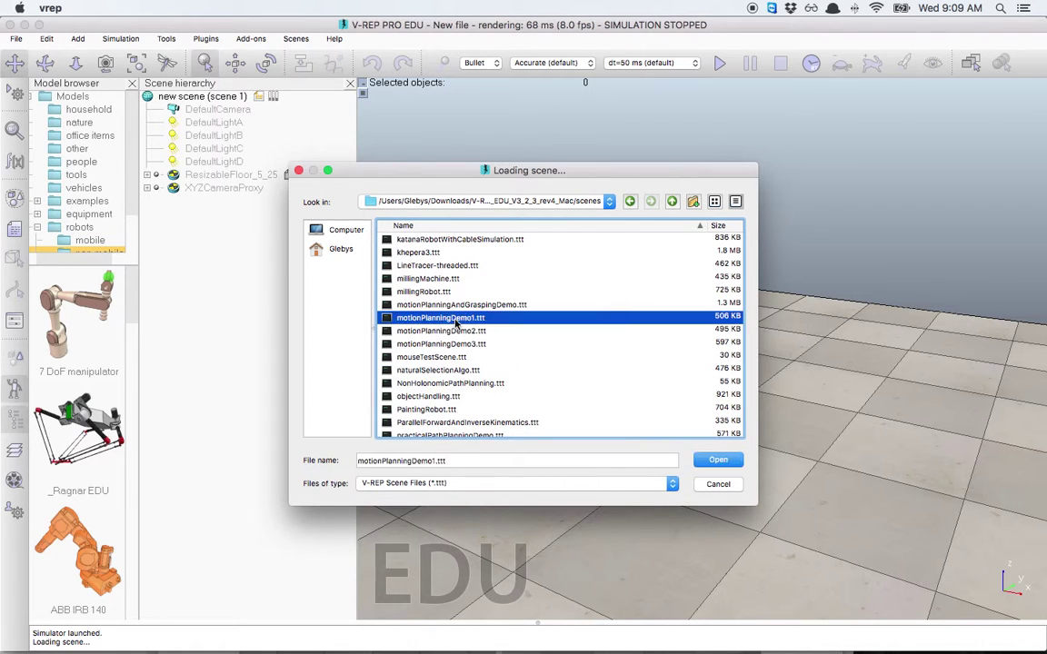
Step: Load motionPlanningDemo1.ttt, dismiss its description message, and start the simulation
left_click(733, 462)
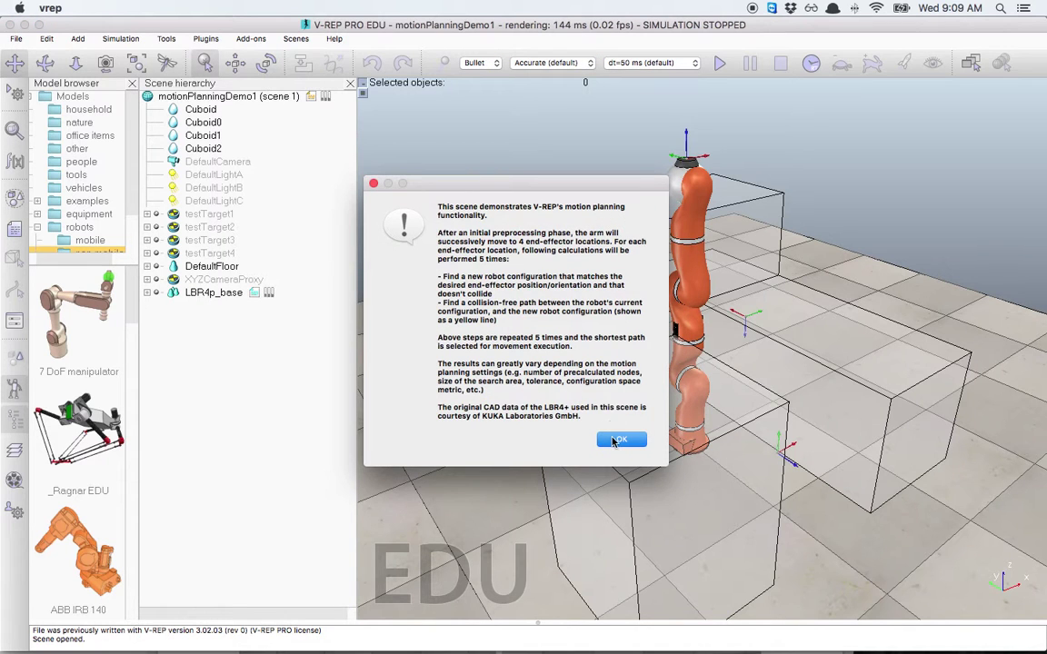
left_click(618, 440)
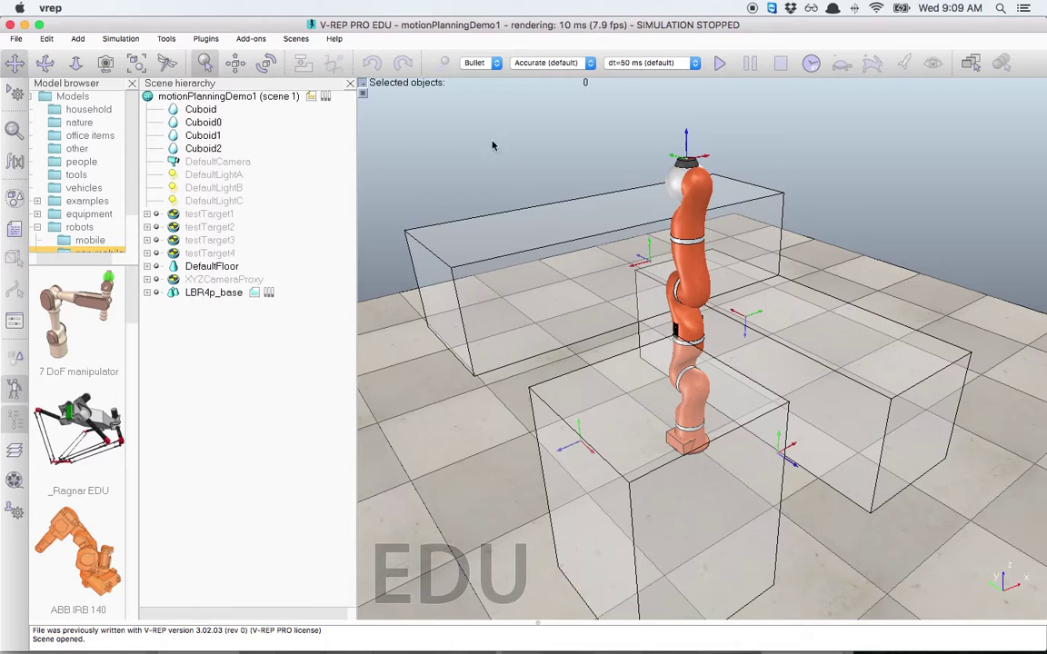
left_click(718, 65)
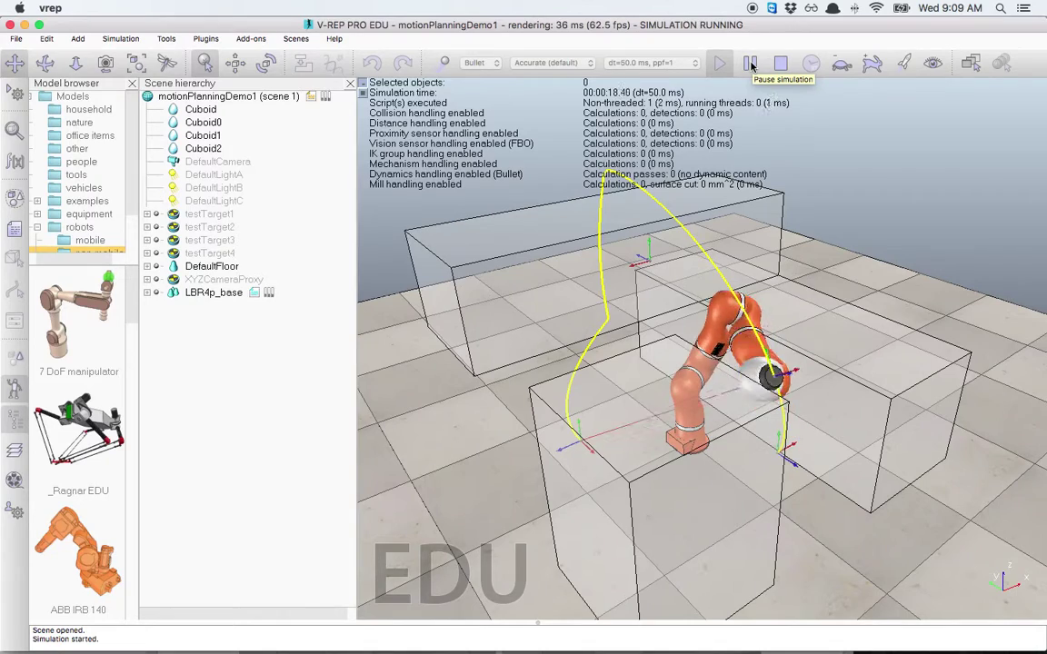
Step: Pause, select LBR4p_base, Cuboid, Cuboid1 and Cuboid0, orbit the view, then resume the simulation
left_click(751, 66)
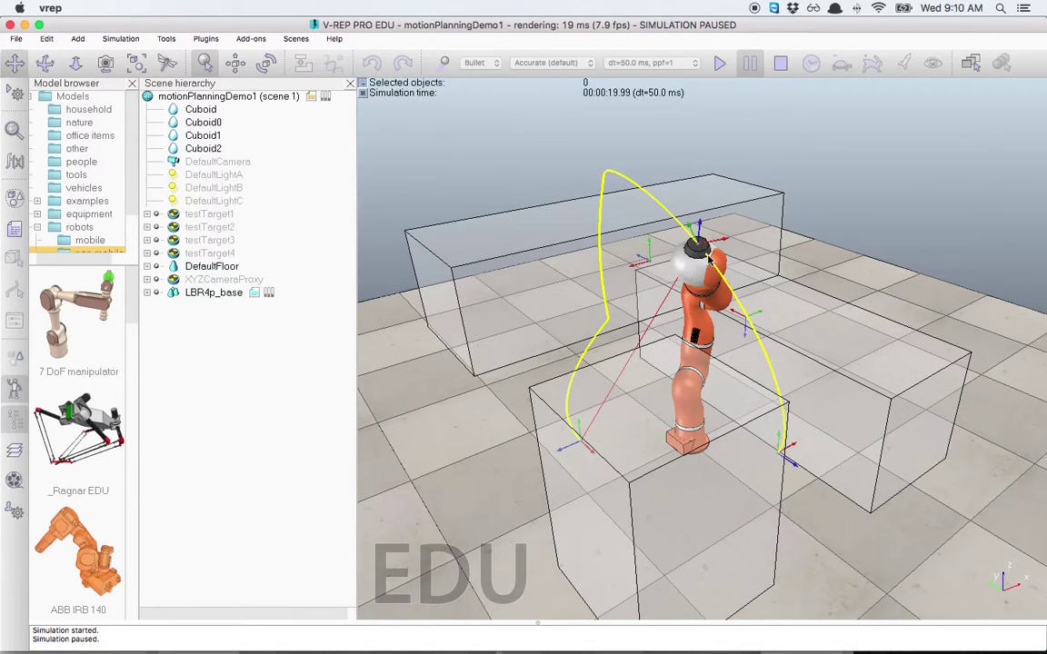
left_click(698, 250)
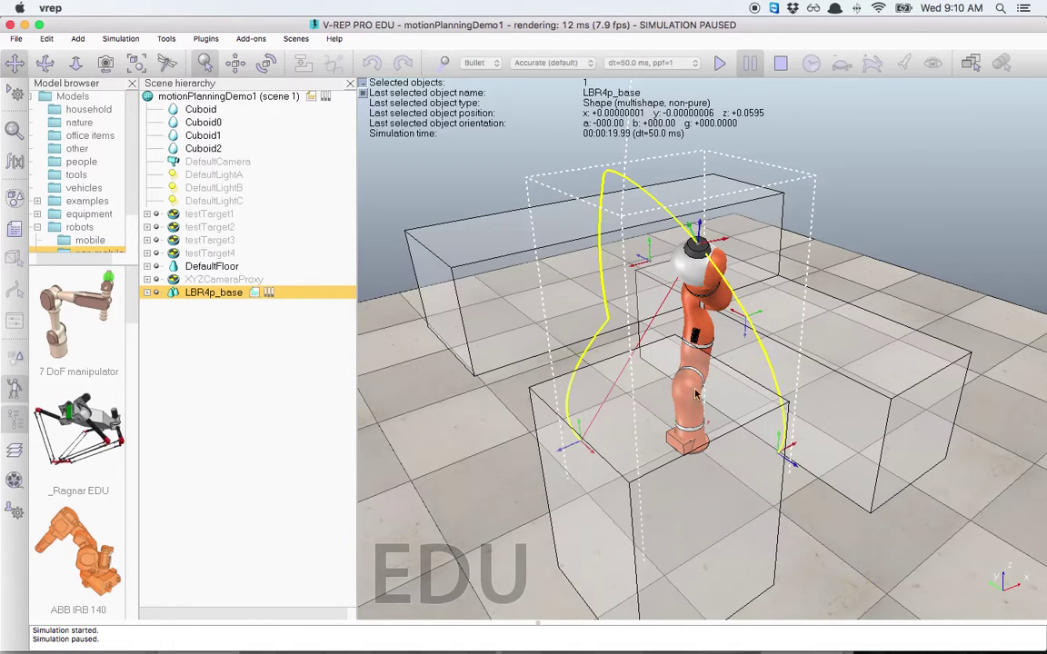
left_click(707, 505)
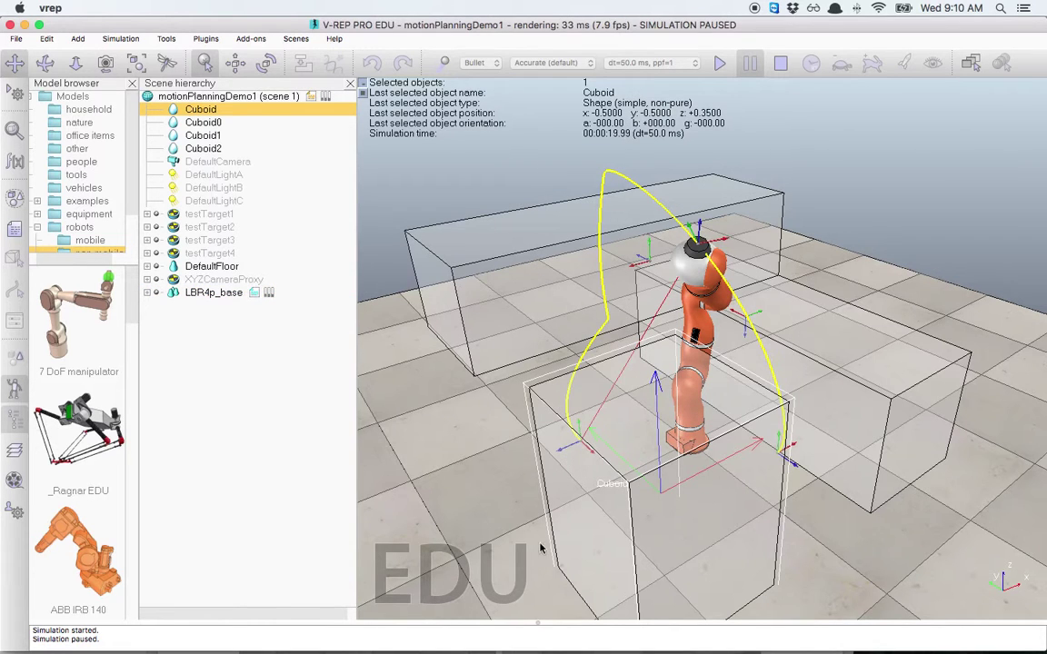
left_click(525, 303)
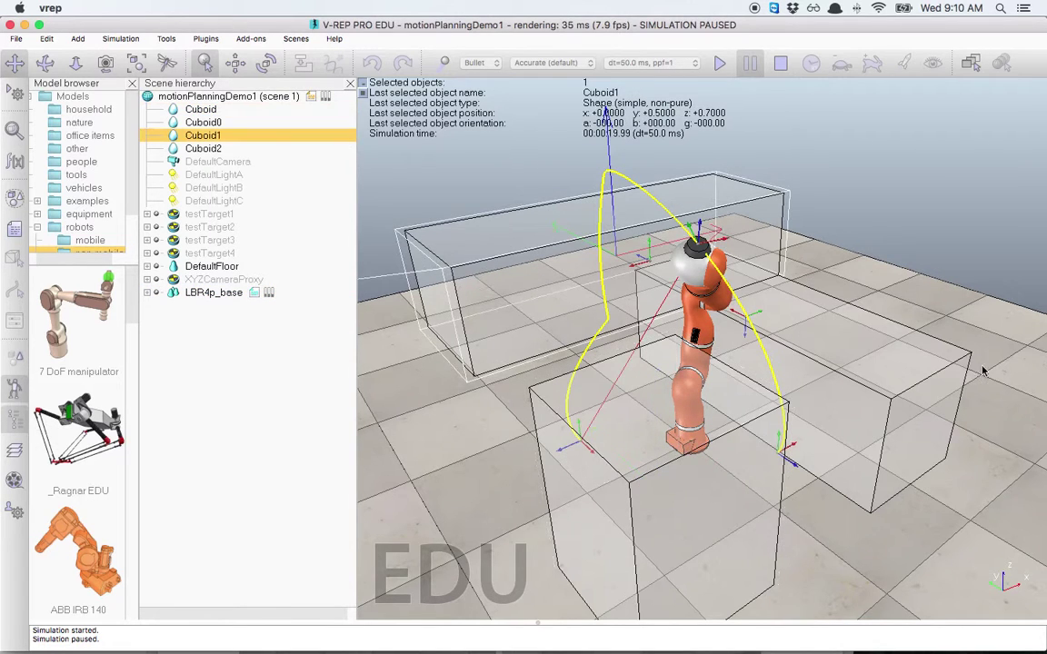
left_click(907, 368)
left_click(687, 459)
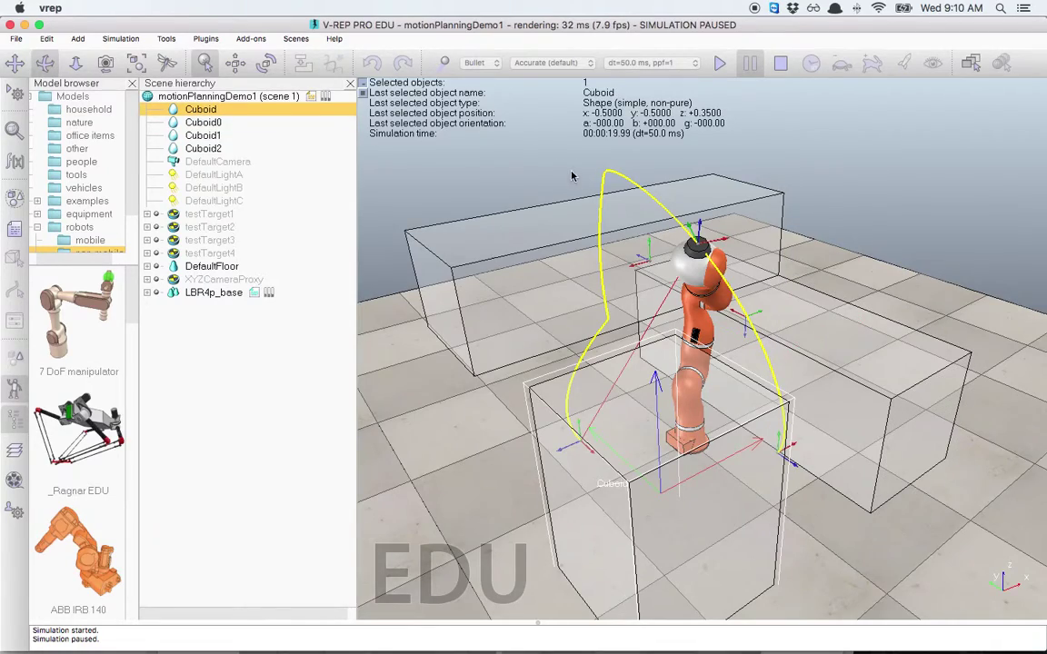
left_click_drag(572, 176, 605, 267)
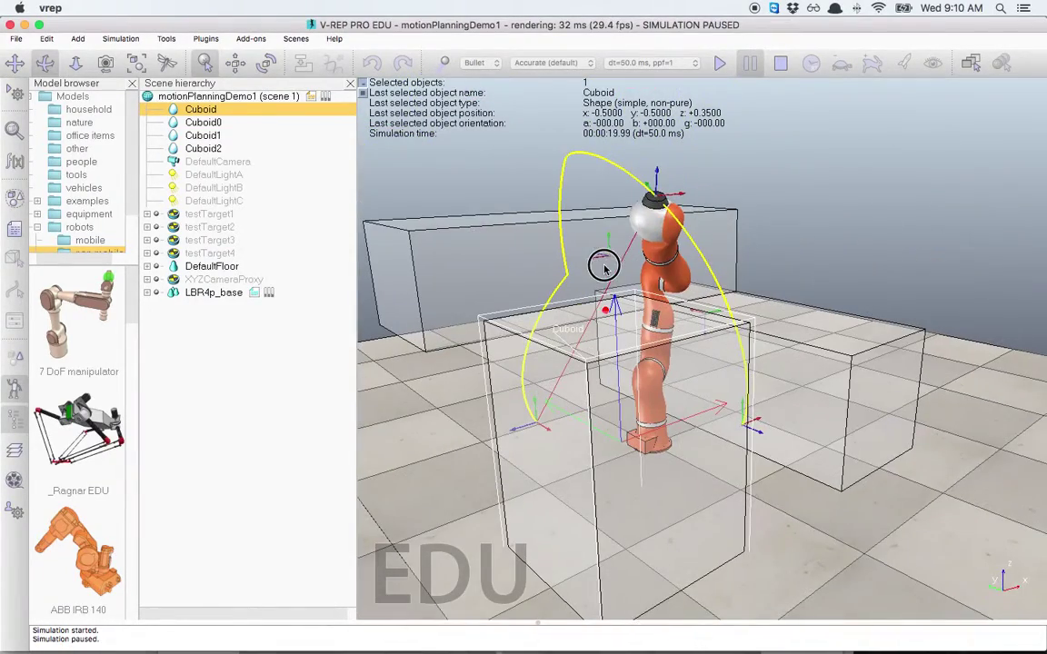
left_click(720, 64)
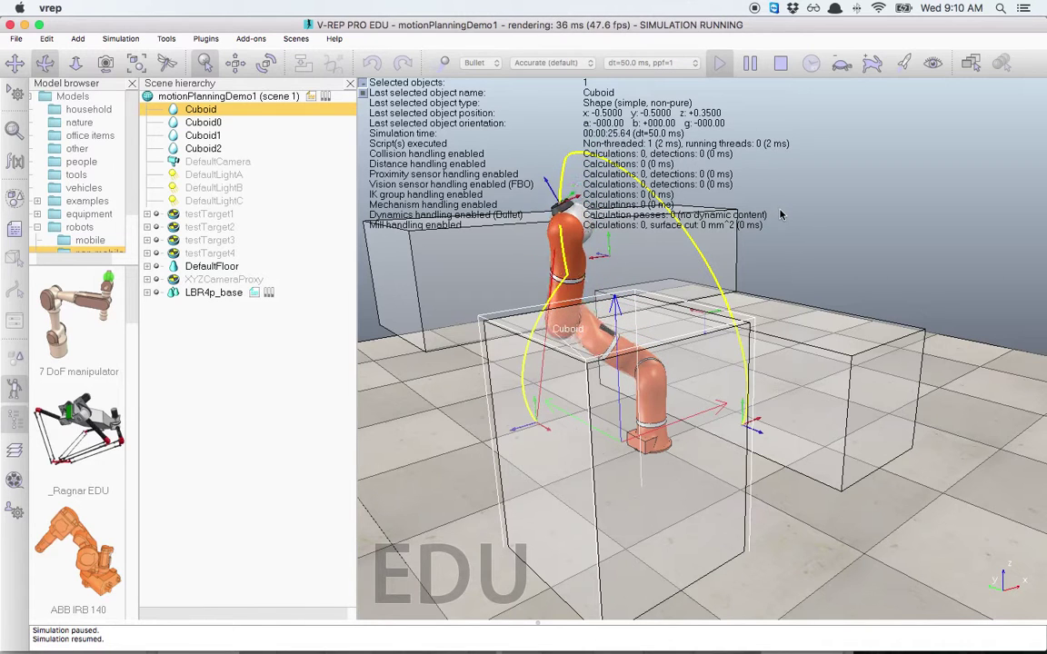
Step: Stop the motionPlanningDemo1 simulation at about 34 seconds of simulation time
left_click(786, 65)
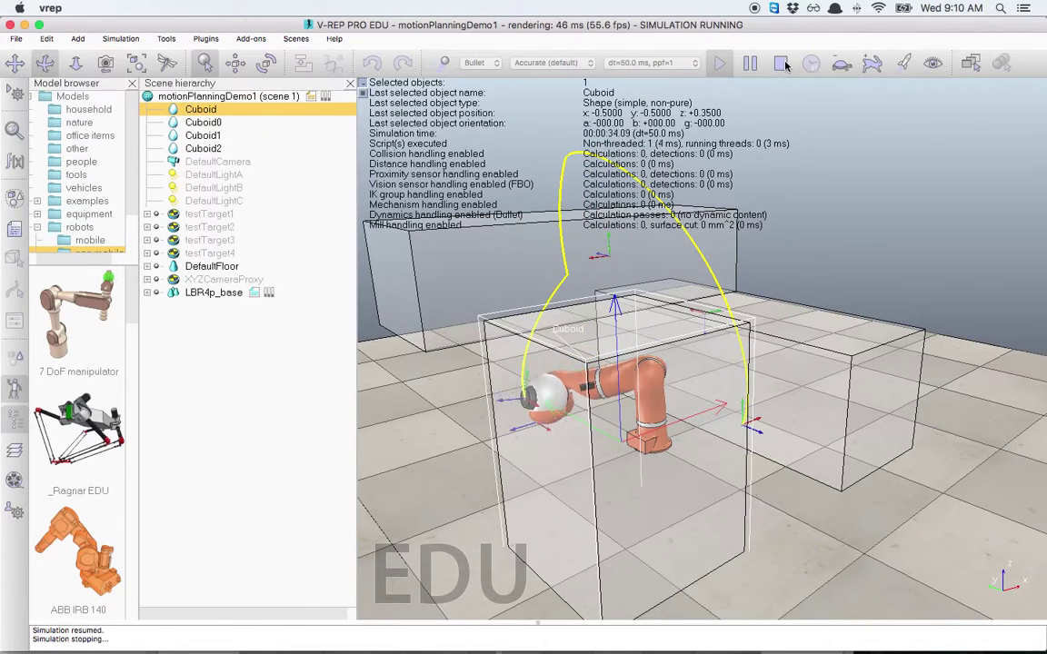